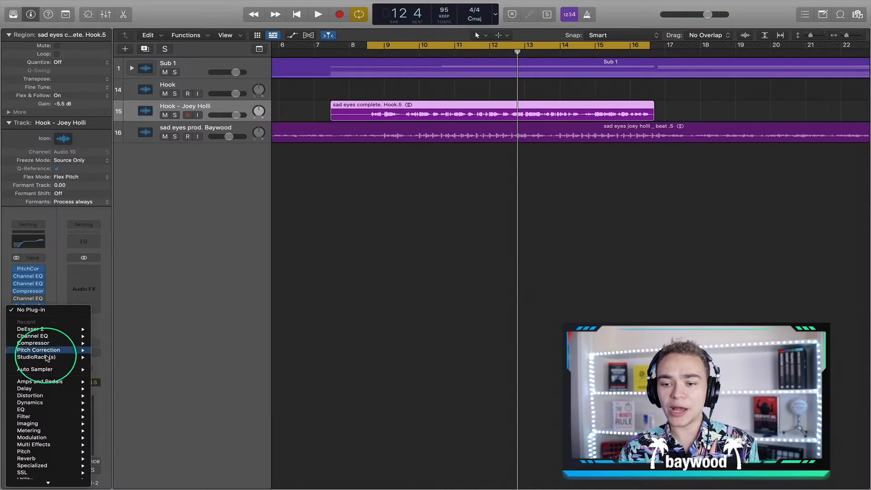
Step: Insert the Delay Designer plug-in in the next free audio effect slot of the selected hook vocal track
{"action": "mouse_move", "coordinate": [54, 389]}
{"action": "mouse_move", "coordinate": [122, 391]}
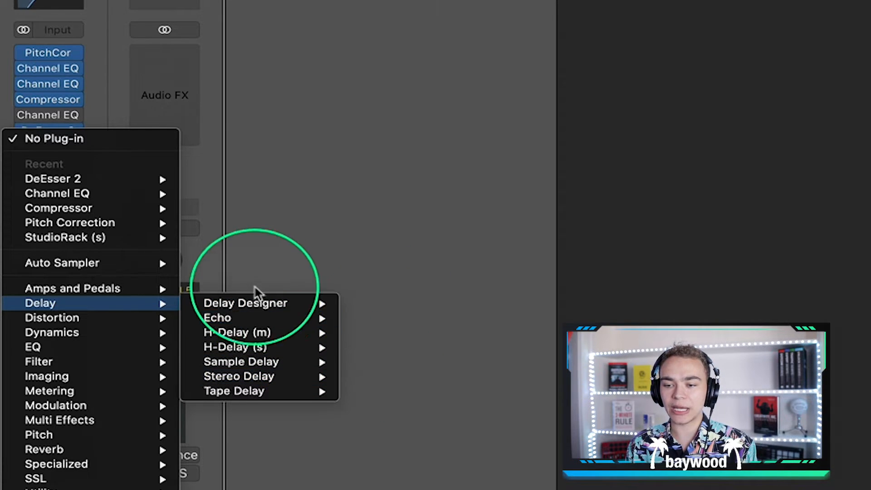
{"action": "mouse_move", "coordinate": [327, 304]}
{"action": "left_click", "coordinate": [379, 302]}
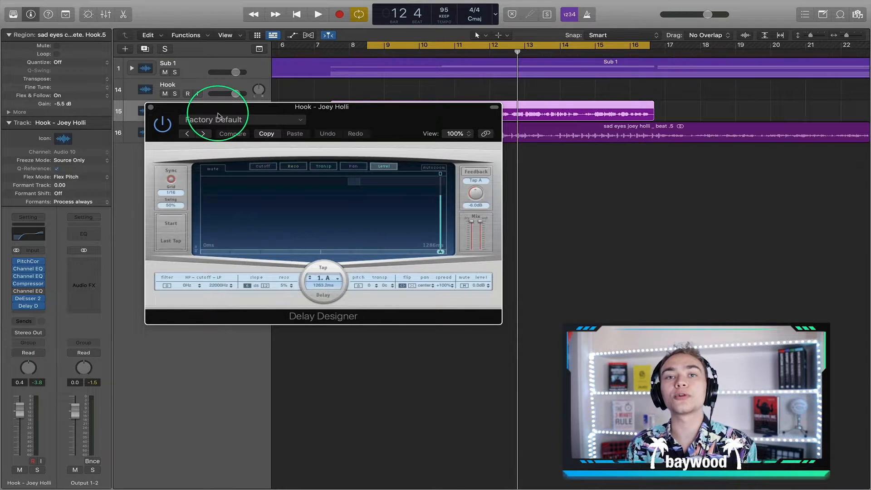
Step: Load the 1\4 Alternating Pan preset from the 03 Simple Filtered category in Delay Designer
{"action": "left_click", "coordinate": [223, 127]}
{"action": "mouse_move", "coordinate": [251, 344]}
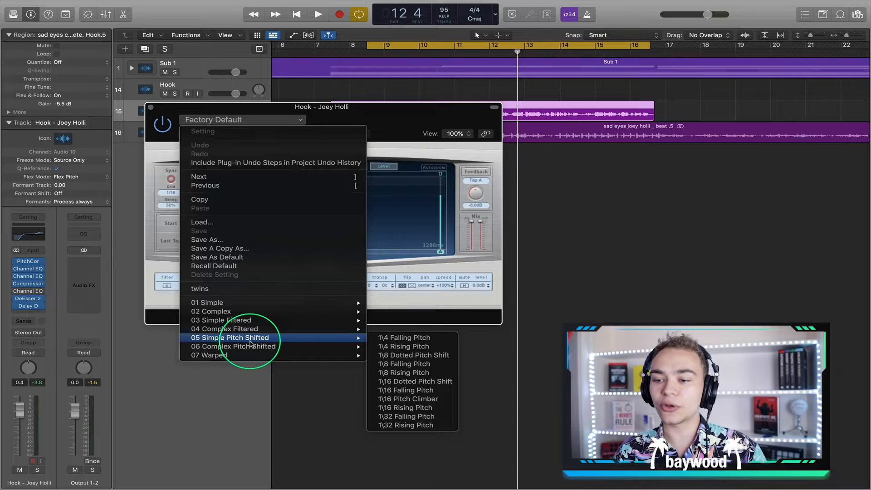
{"action": "mouse_move", "coordinate": [271, 324]}
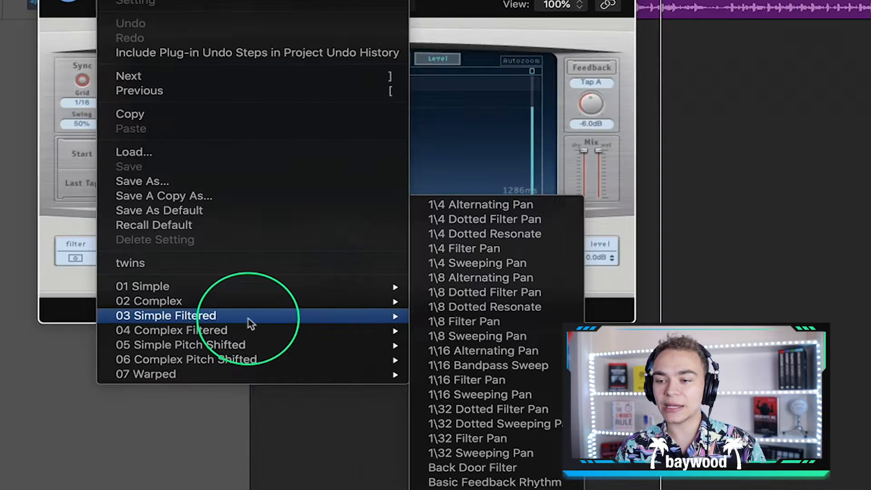
{"action": "left_click", "coordinate": [461, 205]}
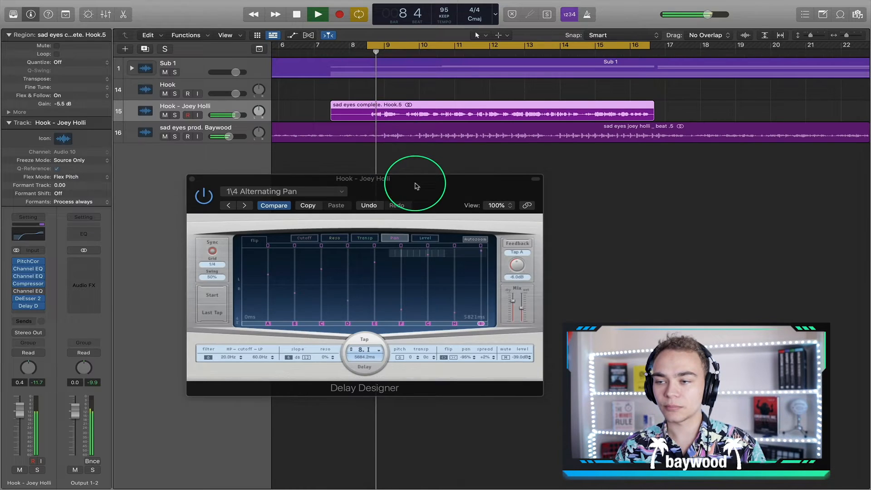
Step: Enlarge the Delay Designer window to a 150% view and reposition it over the arrangement
{"action": "mouse_move", "coordinate": [419, 196]}
{"action": "left_mouse_down"}
{"action": "mouse_move", "coordinate": [334, 91]}
{"action": "mouse_move", "coordinate": [421, 186]}
{"action": "left_mouse_up"}
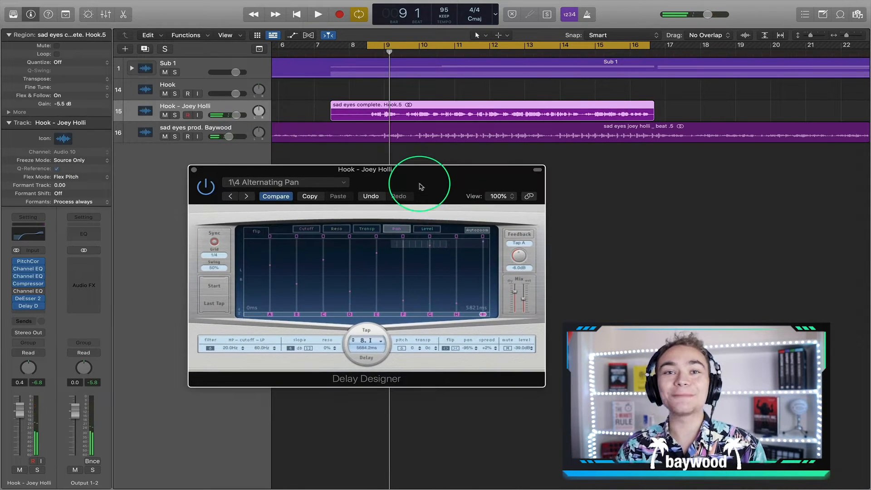
{"action": "left_click", "coordinate": [498, 196]}
{"action": "left_click", "coordinate": [503, 263]}
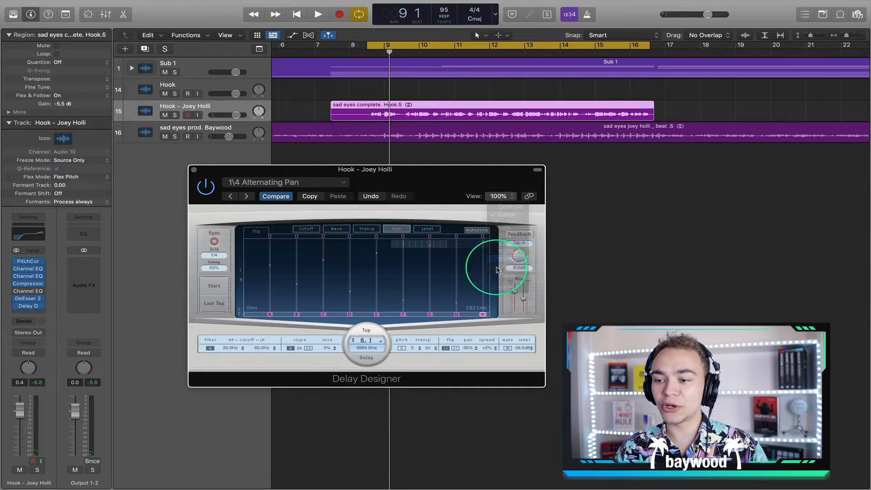
{"action": "left_click_drag", "start_coordinate": [432, 169], "coordinate": [242, 28]}
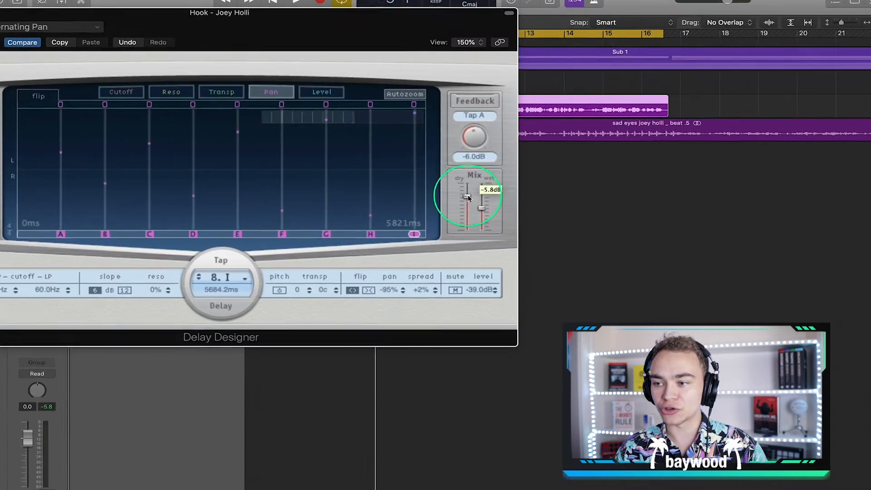
Step: Raise Delay Designer's dry mix fully and lower its wet mix to -26.0 dB
{"action": "left_click_drag", "start_coordinate": [482, 207], "coordinate": [484, 216]}
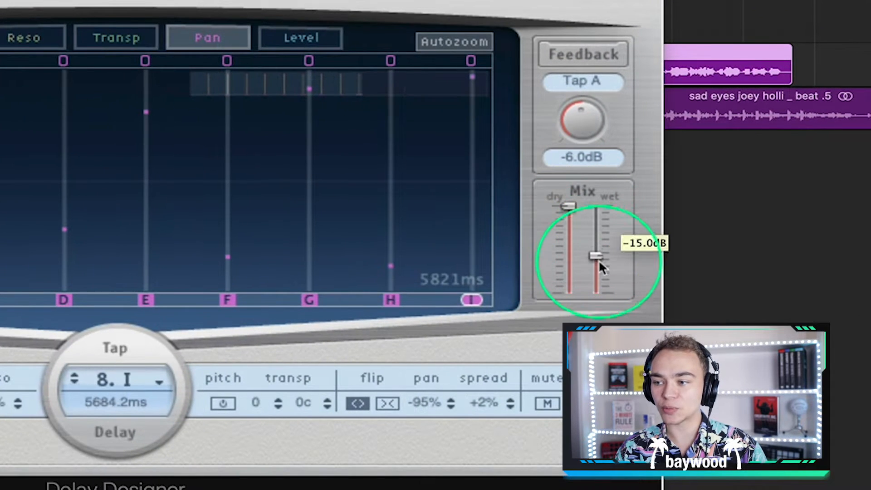
{"action": "left_click_drag", "start_coordinate": [599, 263], "coordinate": [600, 275]}
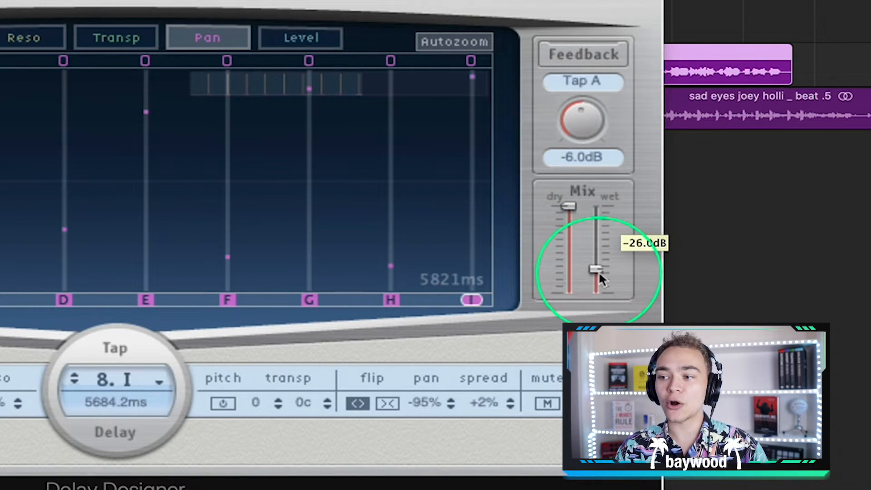
{"action": "left_click_drag", "start_coordinate": [228, 0], "coordinate": [306, 4]}
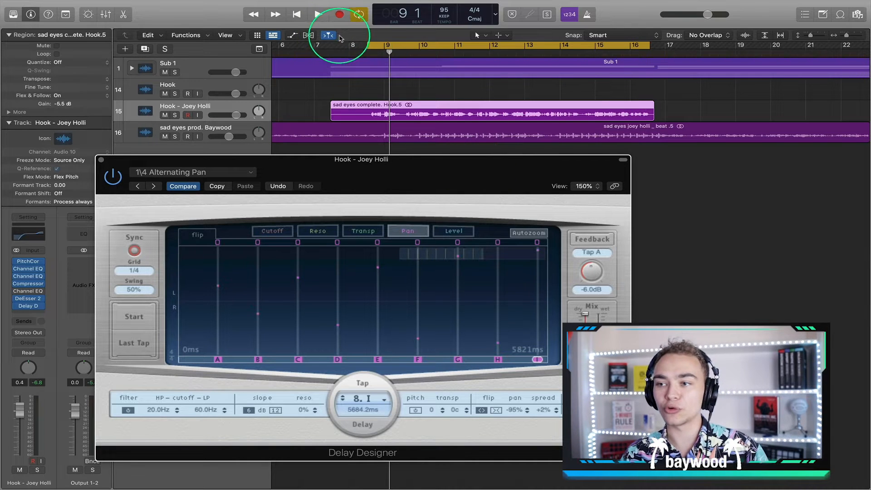
Step: Play the looped hook from its start to audition the 1\4 Alternating Pan delay, and stop playback
{"action": "double_click", "coordinate": [368, 58]}
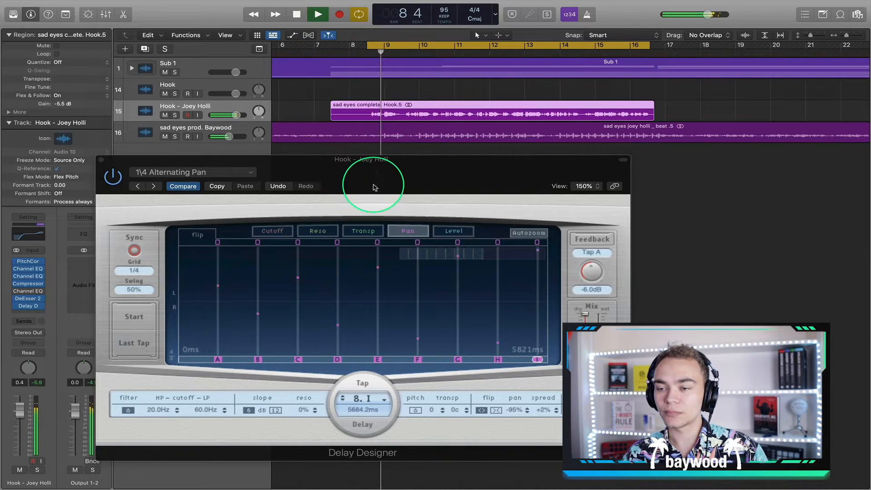
{"action": "left_click_drag", "start_coordinate": [374, 184], "coordinate": [388, 146]}
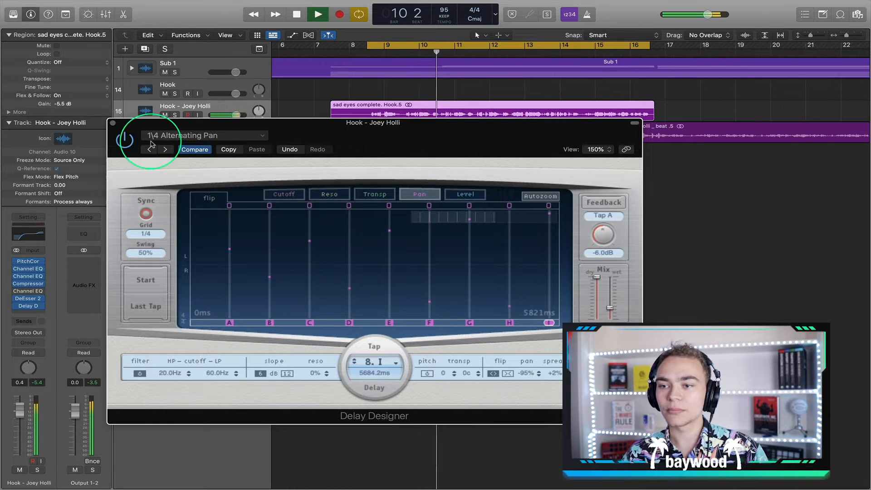
{"action": "key", "text": "space"}
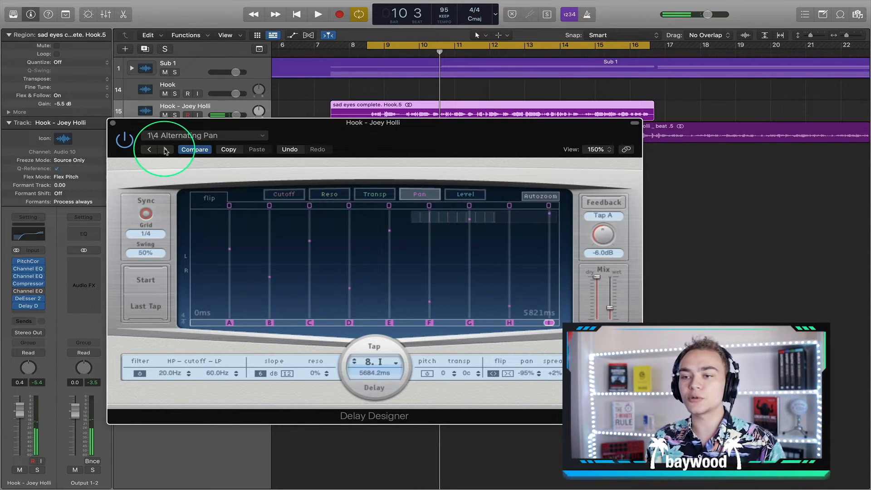
Step: Load and audition the next two presets, 1\4 Dotted Filter Pan and 1\4 Dotted Resonate, on the looped hook
{"action": "left_click", "coordinate": [165, 149]}
{"action": "double_click", "coordinate": [368, 52]}
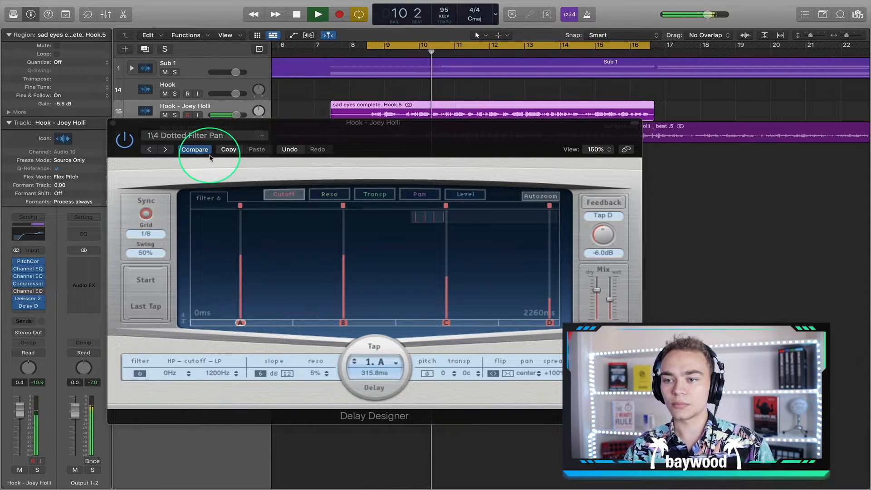
{"action": "key", "text": "space"}
{"action": "left_click", "coordinate": [166, 150]}
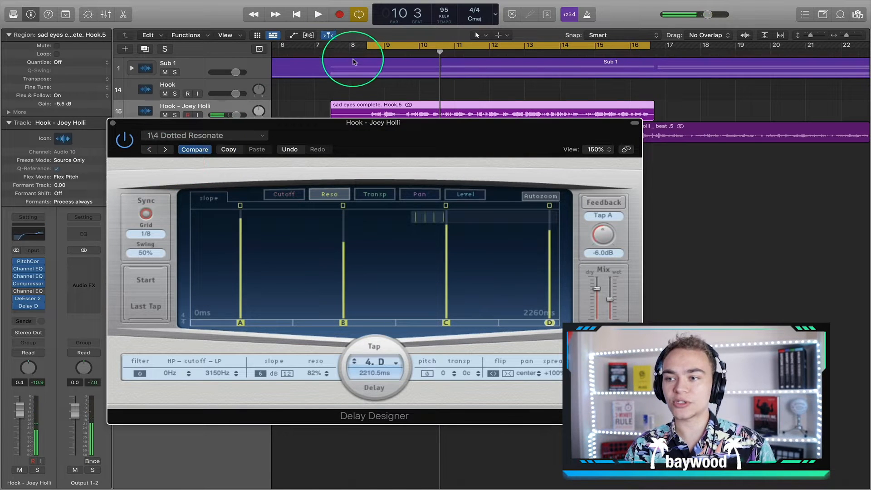
{"action": "double_click", "coordinate": [369, 52]}
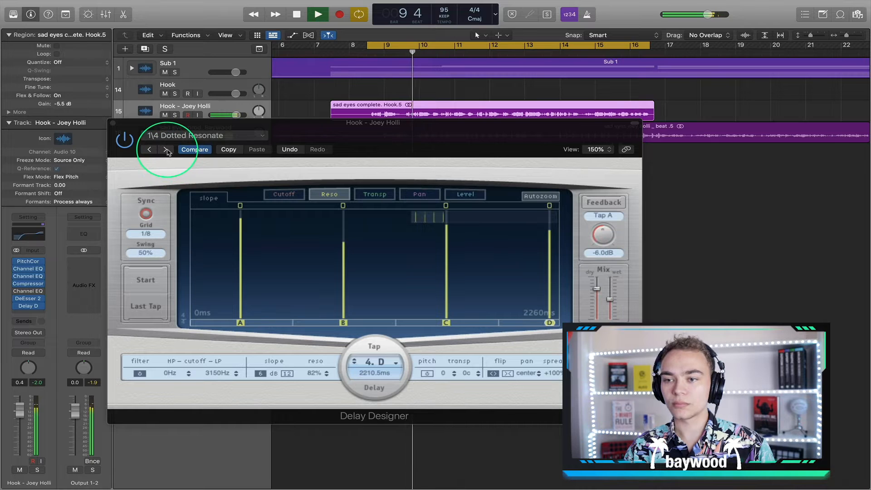
Step: Load the 1\4 Filter Pan preset and, while auditioning the hook, raise the dry mix fully and lower the wet mix
{"action": "left_click", "coordinate": [166, 149]}
{"action": "left_click", "coordinate": [361, 49]}
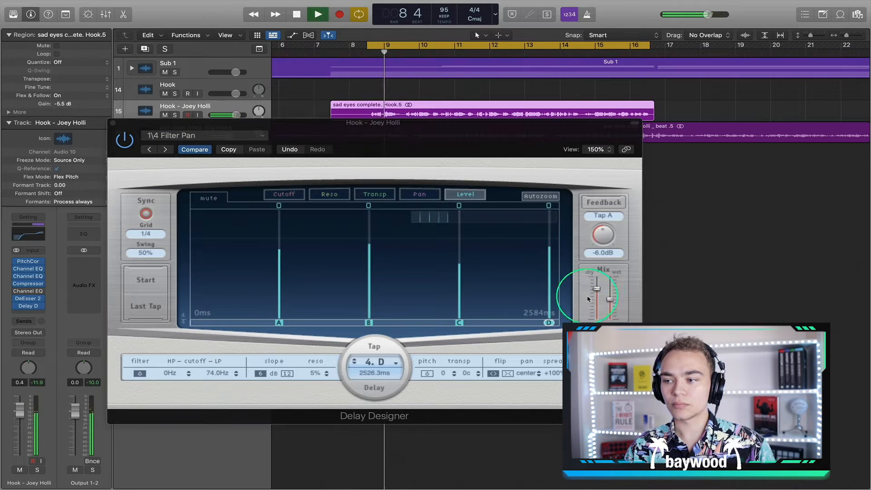
{"action": "left_click_drag", "start_coordinate": [598, 292], "coordinate": [599, 287]}
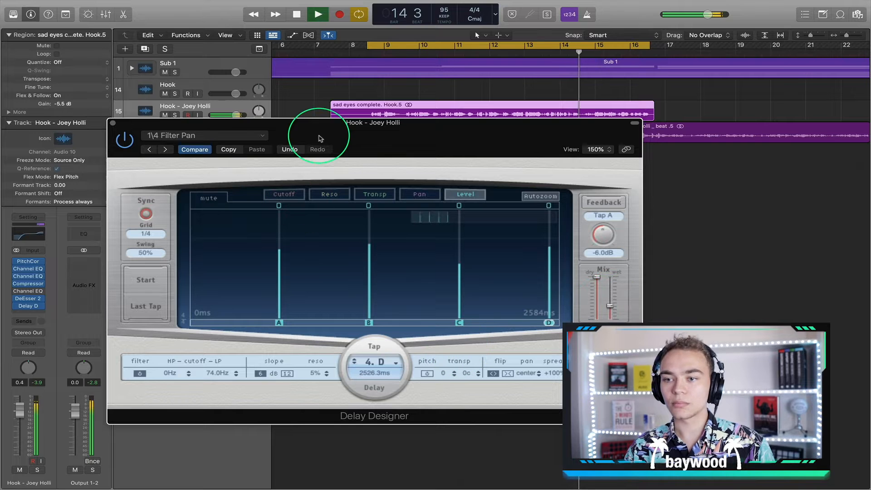
{"action": "key", "text": "space"}
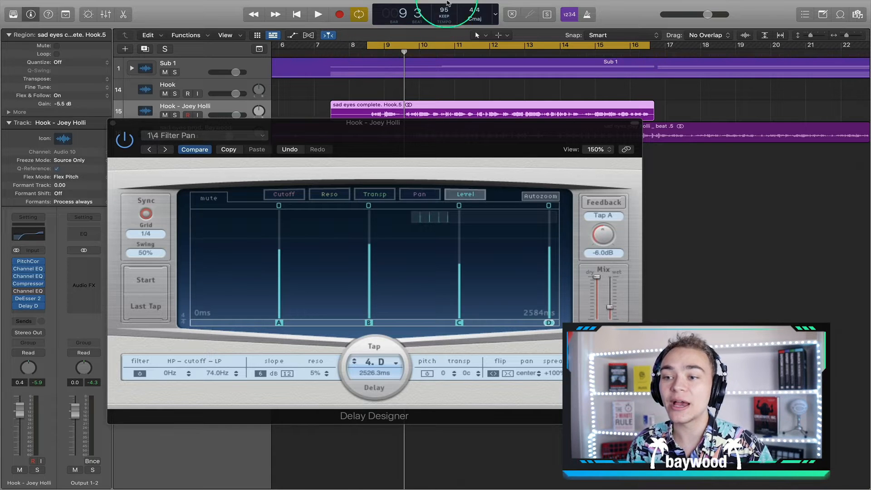
{"action": "left_click", "coordinate": [226, 135]}
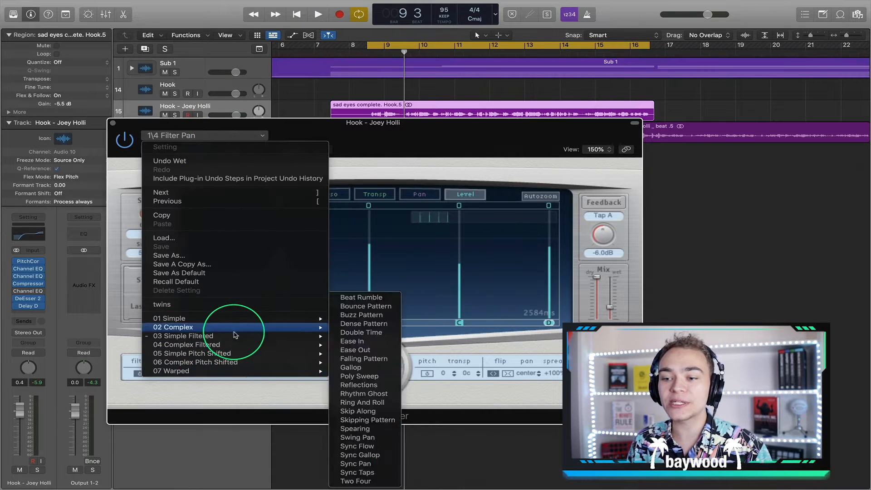
{"action": "mouse_move", "coordinate": [295, 336]}
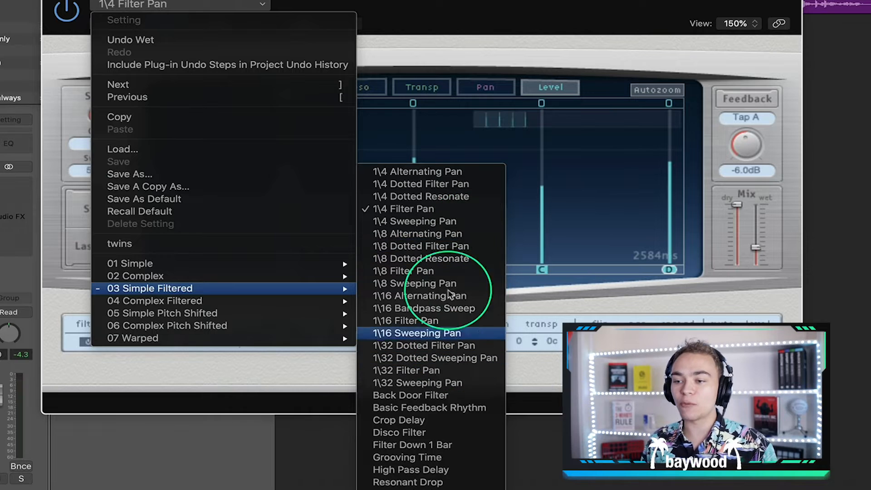
{"action": "left_click", "coordinate": [545, 34]}
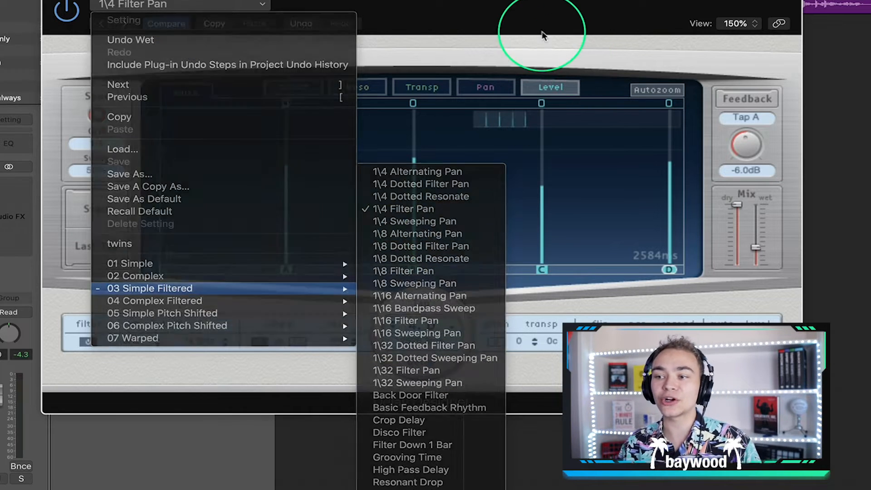
Step: Lower Delay Designer's wet mix slightly further and close the plug-in window
{"action": "left_click_drag", "start_coordinate": [481, 0], "coordinate": [566, 0]}
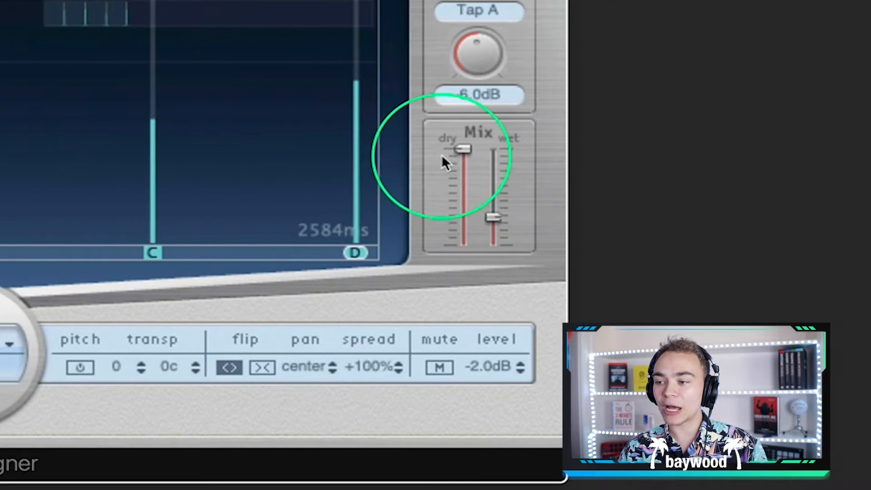
{"action": "mouse_move", "coordinate": [822, 186]}
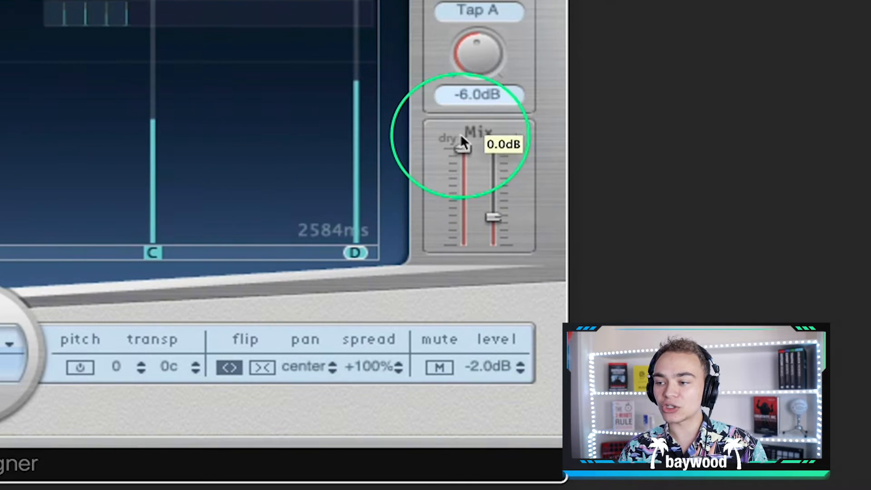
{"action": "left_click_drag", "start_coordinate": [494, 213], "coordinate": [496, 220]}
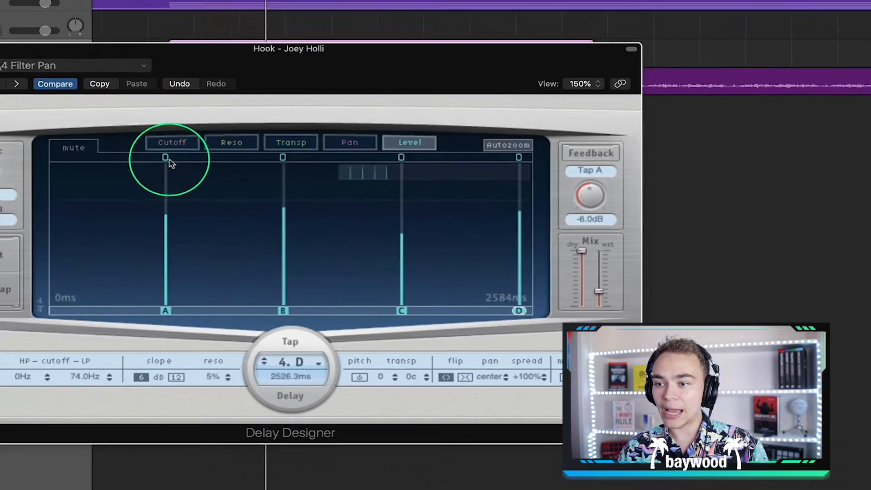
{"action": "left_click", "coordinate": [230, 178]}
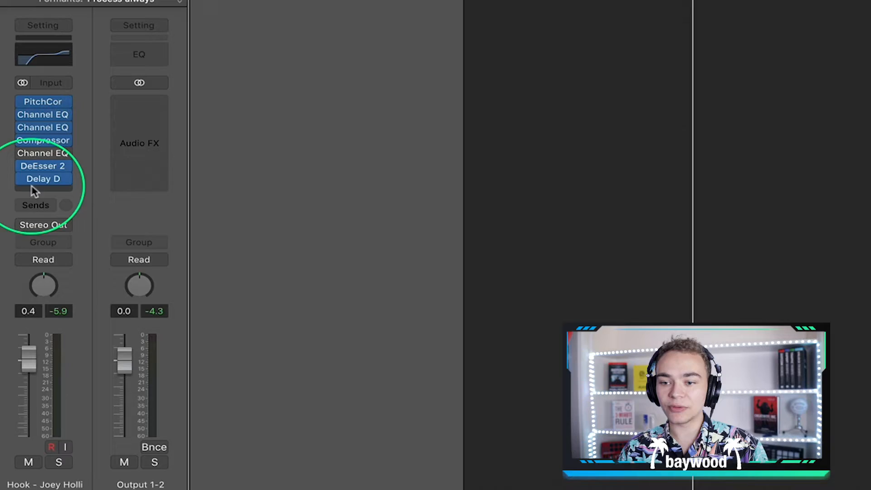
Step: Insert the stereo version of Stereo Delay after Delay Designer on the hook vocal track and briefly audition the loop
{"action": "left_click", "coordinate": [33, 191]}
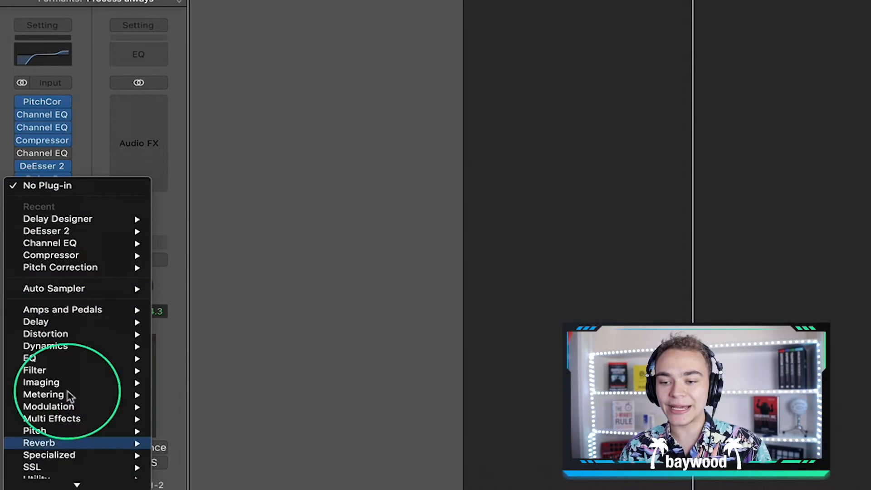
{"action": "mouse_move", "coordinate": [91, 323]}
{"action": "mouse_move", "coordinate": [210, 346]}
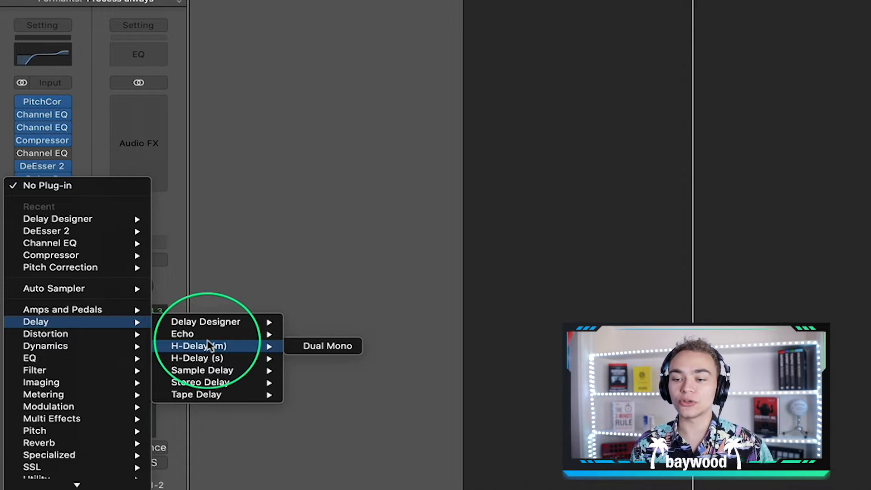
{"action": "mouse_move", "coordinate": [259, 385]}
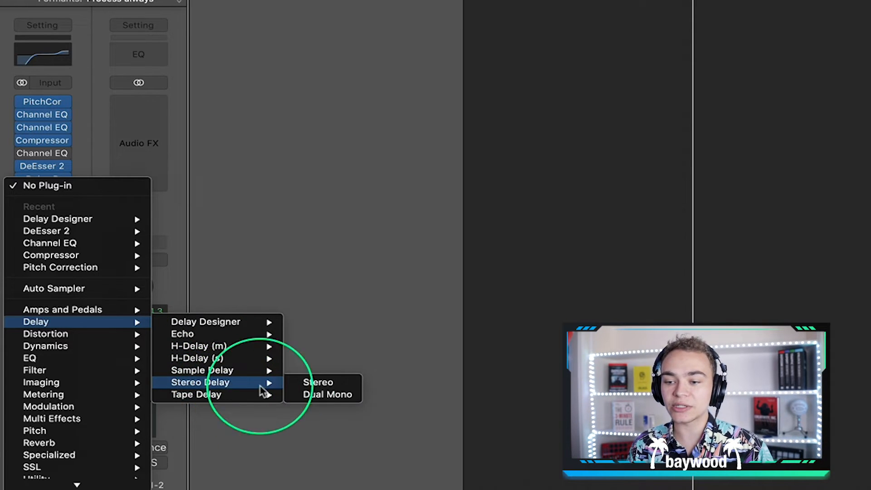
{"action": "left_click", "coordinate": [304, 385]}
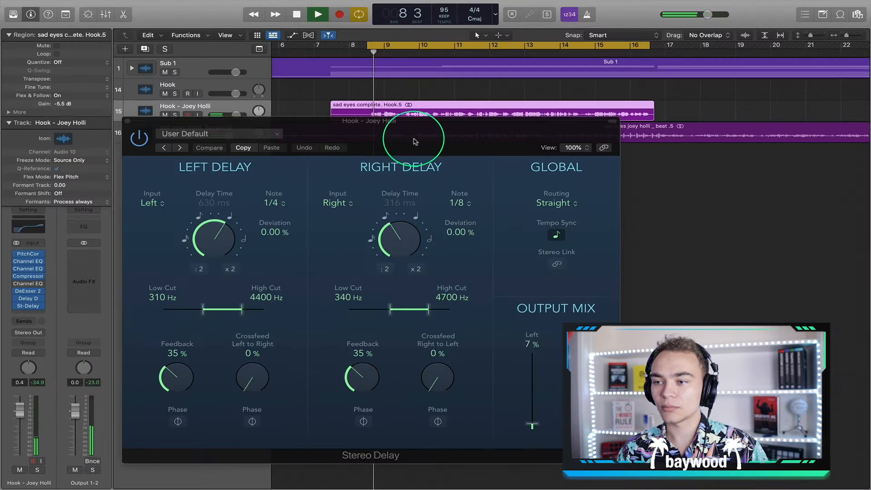
{"action": "left_click_drag", "start_coordinate": [414, 140], "coordinate": [386, 96]}
{"action": "key", "text": "space"}
Step: Raise Stereo Delay's output mix to 54% on the left channel and 57% on the right channel
{"action": "left_click_drag", "start_coordinate": [501, 383], "coordinate": [501, 348]}
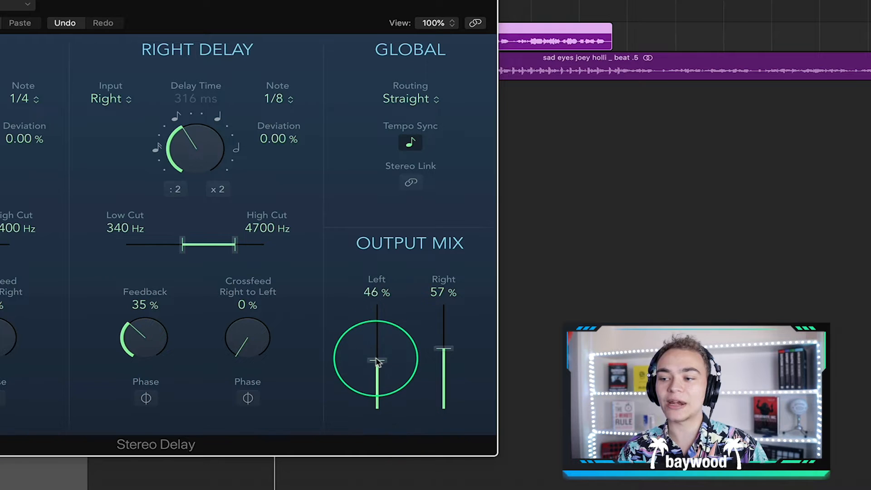
{"action": "mouse_move", "coordinate": [376, 361]}
{"action": "left_mouse_down"}
{"action": "mouse_move", "coordinate": [382, 321]}
{"action": "mouse_move", "coordinate": [392, 373]}
{"action": "mouse_move", "coordinate": [385, 354]}
{"action": "left_mouse_up"}
{"action": "left_click_drag", "start_coordinate": [285, 26], "coordinate": [174, 75]}
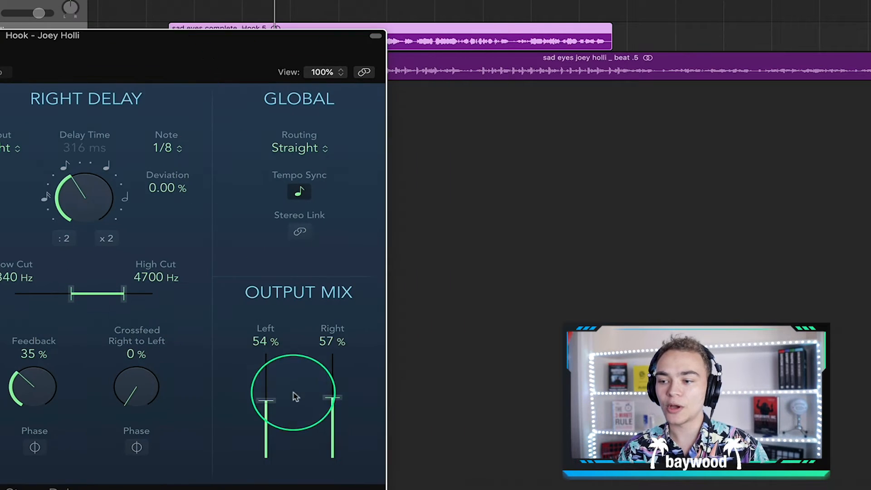
Step: Set Stereo Delay's output mix to 37% on the left channel and 41% on the right channel
{"action": "left_click_drag", "start_coordinate": [333, 399], "coordinate": [334, 417]}
{"action": "left_click_drag", "start_coordinate": [264, 400], "coordinate": [263, 419]}
Step: Set the left delay's low cut to 390 Hz and reposition the Stereo Delay window
{"action": "left_click_drag", "start_coordinate": [192, 54], "coordinate": [311, 44]}
{"action": "left_click_drag", "start_coordinate": [165, 289], "coordinate": [174, 289]}
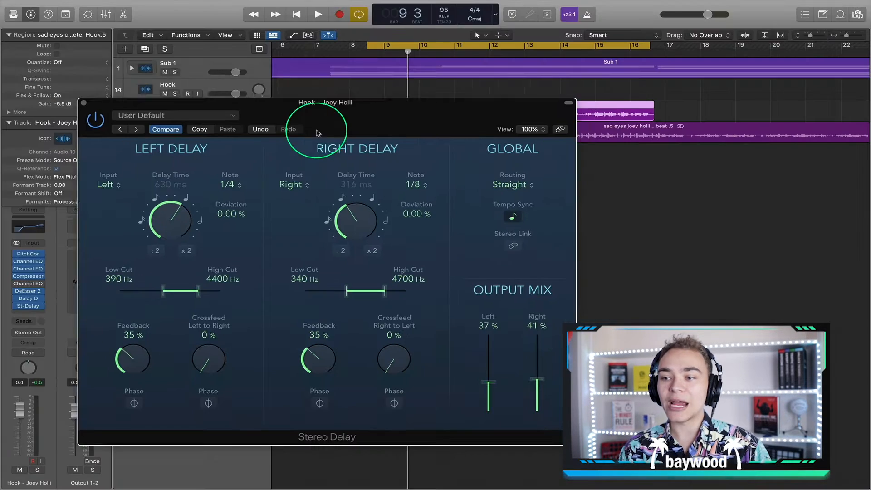
{"action": "left_click_drag", "start_coordinate": [391, 62], "coordinate": [402, 22]}
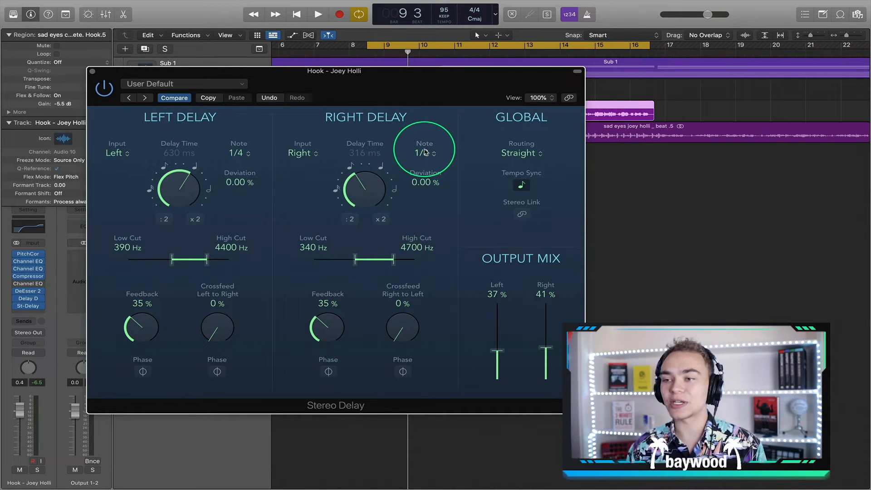
Step: Play the loop and lower Stereo Delay's output mix to 9% on both the left and right channels, then stop playback
{"action": "left_click_drag", "start_coordinate": [374, 83], "coordinate": [361, 113]}
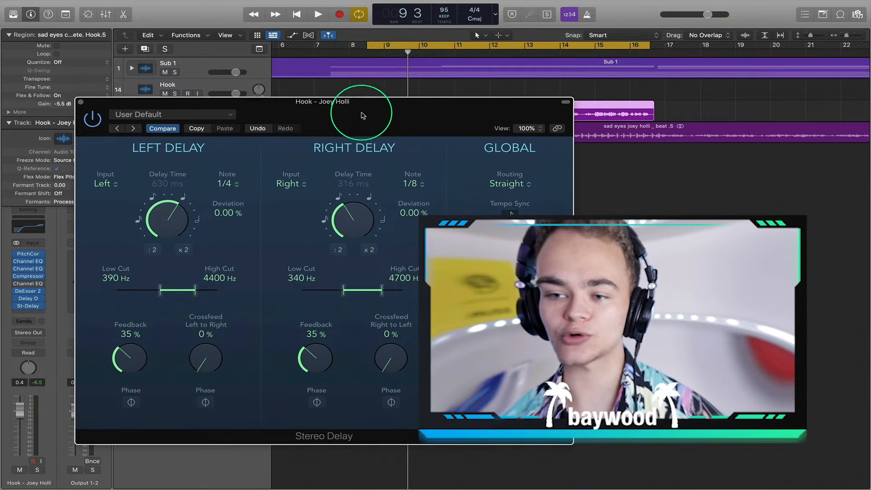
{"action": "double_click", "coordinate": [367, 52]}
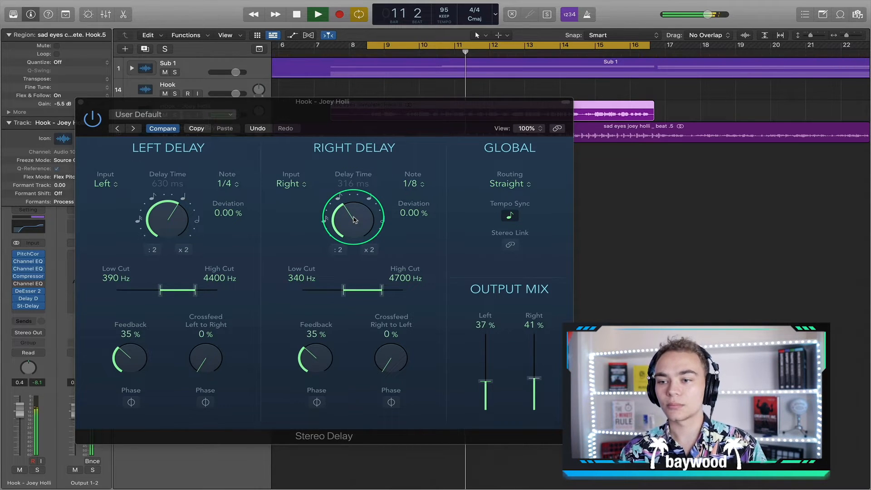
{"action": "left_click_drag", "start_coordinate": [486, 381], "coordinate": [529, 385]}
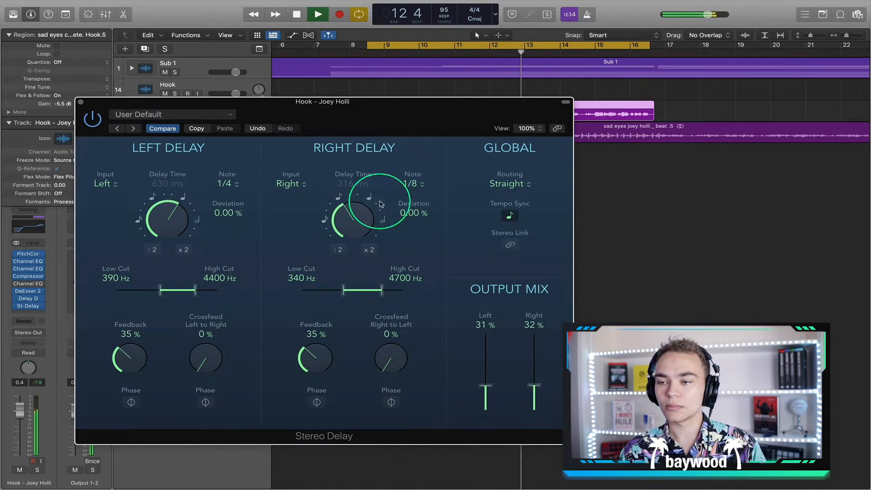
{"action": "left_click_drag", "start_coordinate": [371, 112], "coordinate": [341, 72]}
{"action": "left_click_drag", "start_coordinate": [455, 346], "coordinate": [459, 365]}
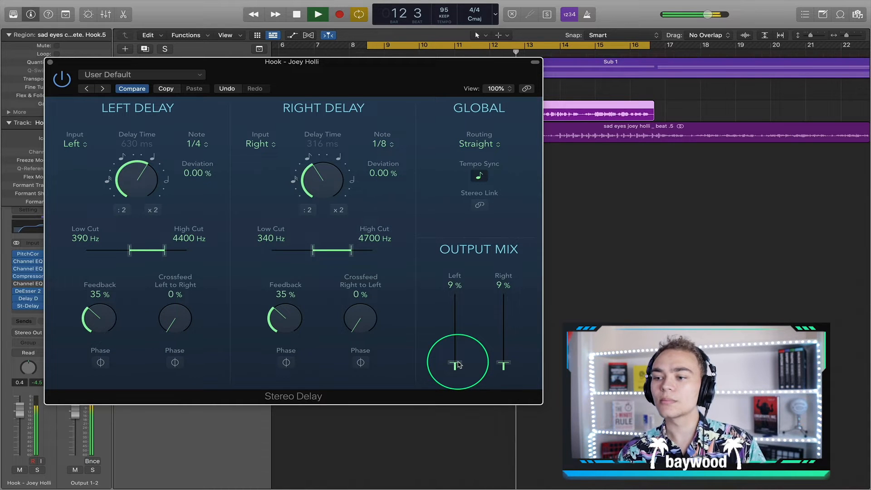
{"action": "key", "text": "space"}
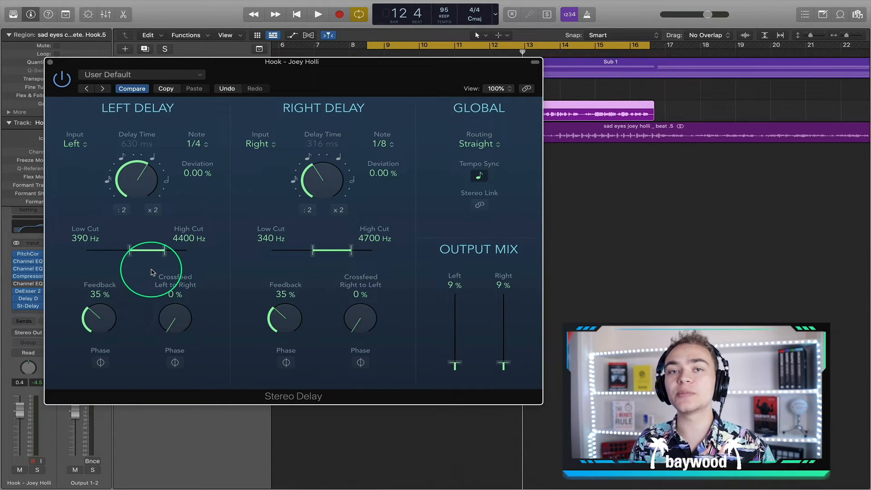
Step: Set the left delay's low cut to 360 Hz and high cut to 8900 Hz, and the right delay's high cut to 5900 Hz
{"action": "left_click_drag", "start_coordinate": [130, 249], "coordinate": [74, 240]}
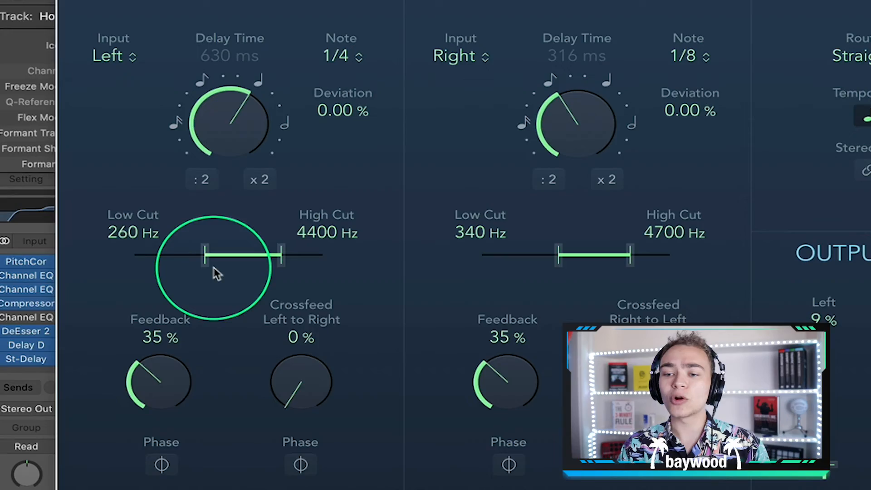
{"action": "left_click_drag", "start_coordinate": [214, 268], "coordinate": [273, 254]}
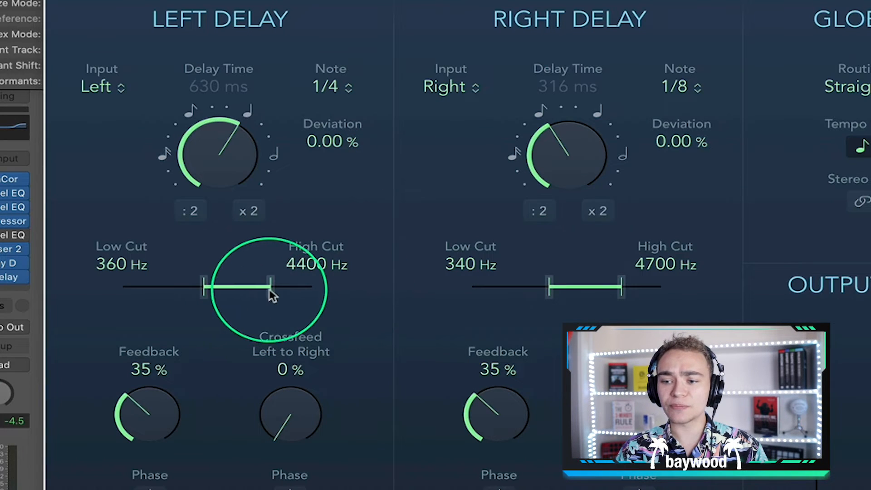
{"action": "left_click_drag", "start_coordinate": [173, 313], "coordinate": [191, 313]}
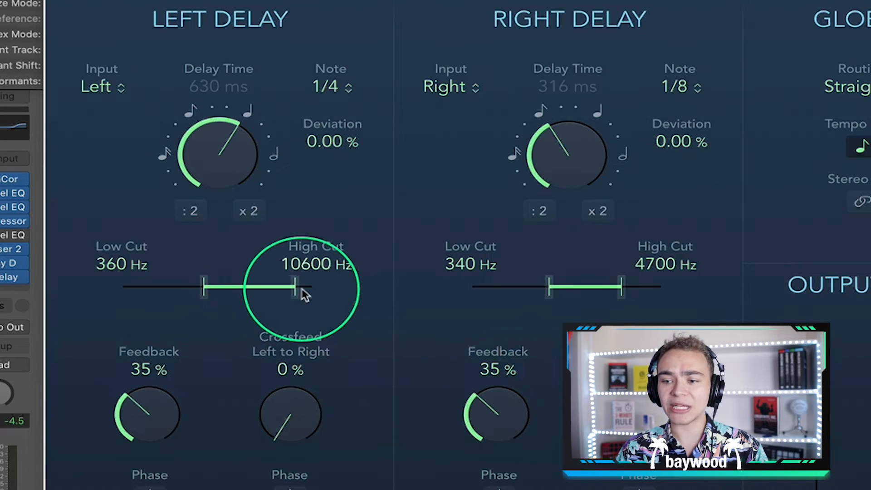
{"action": "mouse_move", "coordinate": [302, 289]}
{"action": "left_mouse_down"}
{"action": "mouse_move", "coordinate": [286, 295]}
{"action": "mouse_move", "coordinate": [294, 287]}
{"action": "left_mouse_up"}
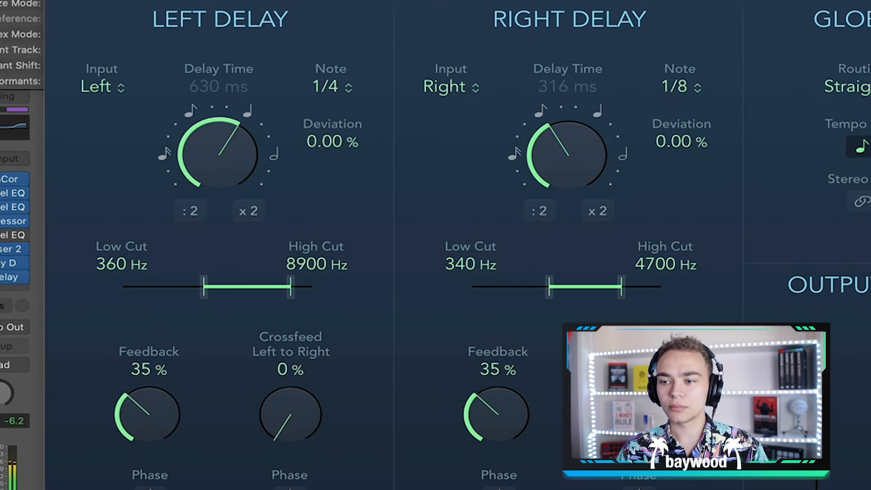
{"action": "left_click_drag", "start_coordinate": [622, 286], "coordinate": [630, 288]}
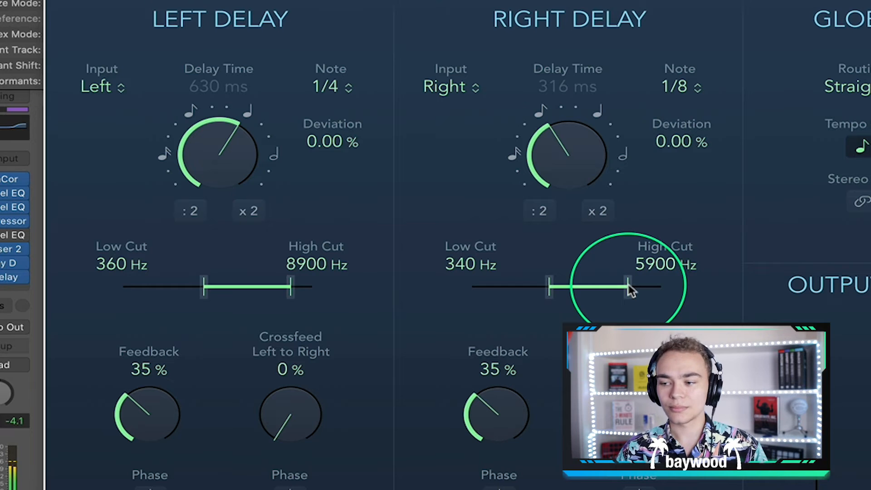
{"action": "key", "text": "space"}
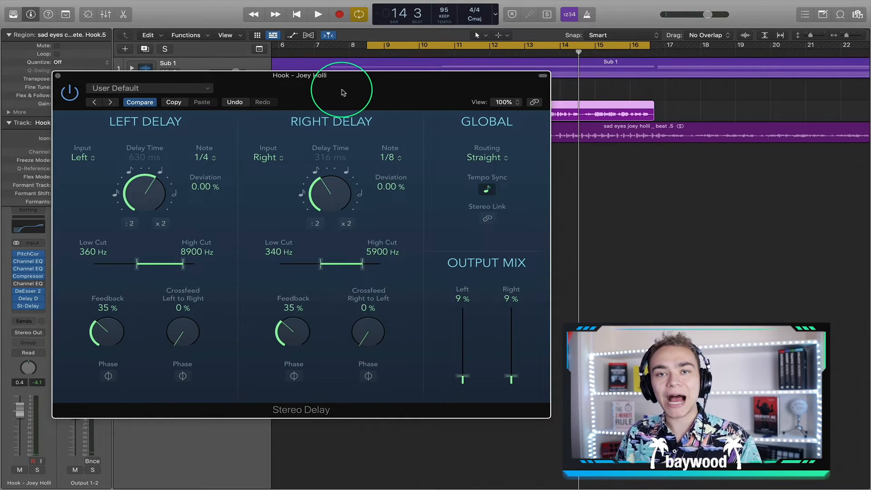
Step: Reduce Stereo Delay's output mix to 7% on both channels and move its window clear of the hook track
{"action": "left_click_drag", "start_coordinate": [341, 93], "coordinate": [331, 62]}
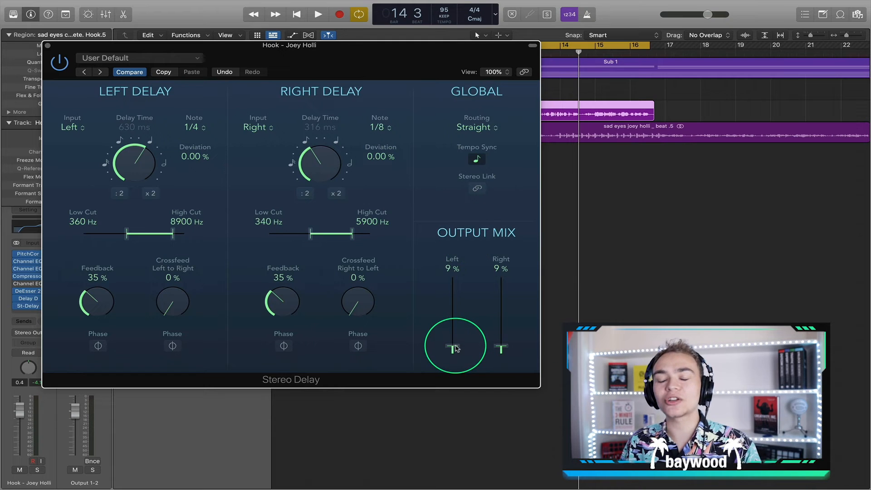
{"action": "left_click_drag", "start_coordinate": [456, 349], "coordinate": [454, 350]}
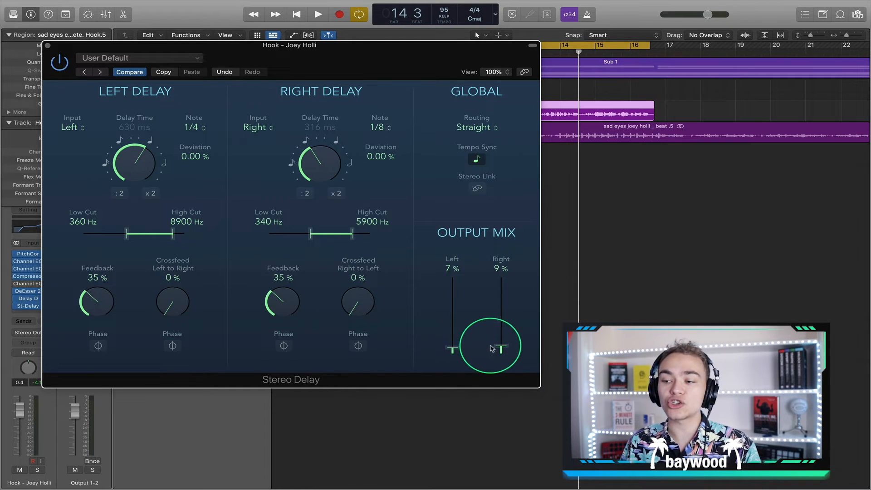
{"action": "left_click_drag", "start_coordinate": [315, 67], "coordinate": [350, 160]}
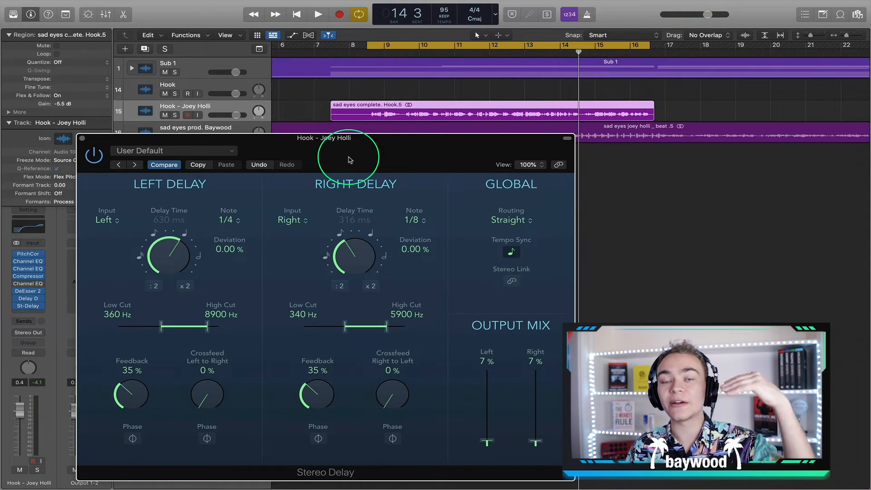
{"action": "left_click_drag", "start_coordinate": [467, 160], "coordinate": [429, 115]}
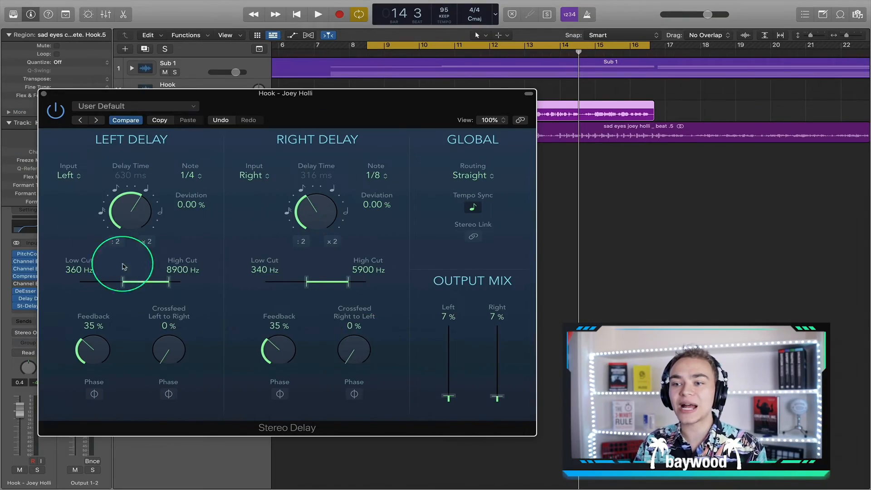
{"action": "left_click", "coordinate": [149, 106]}
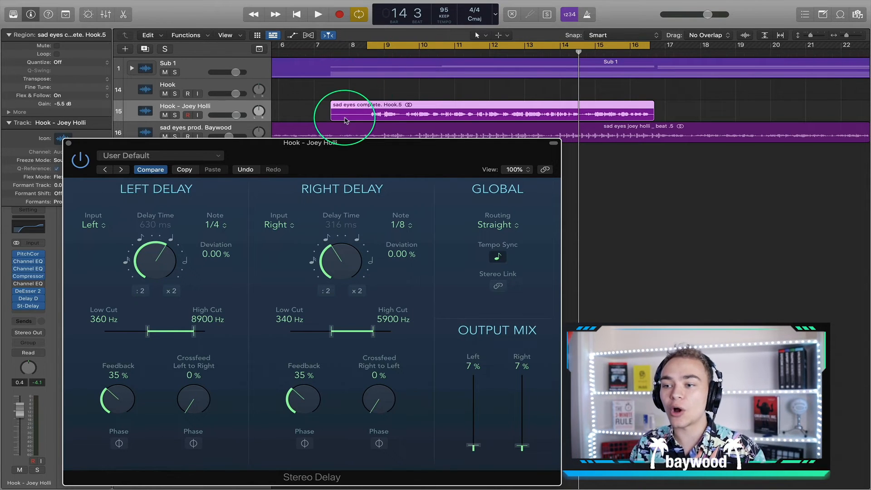
{"action": "left_click_drag", "start_coordinate": [352, 167], "coordinate": [352, 110]}
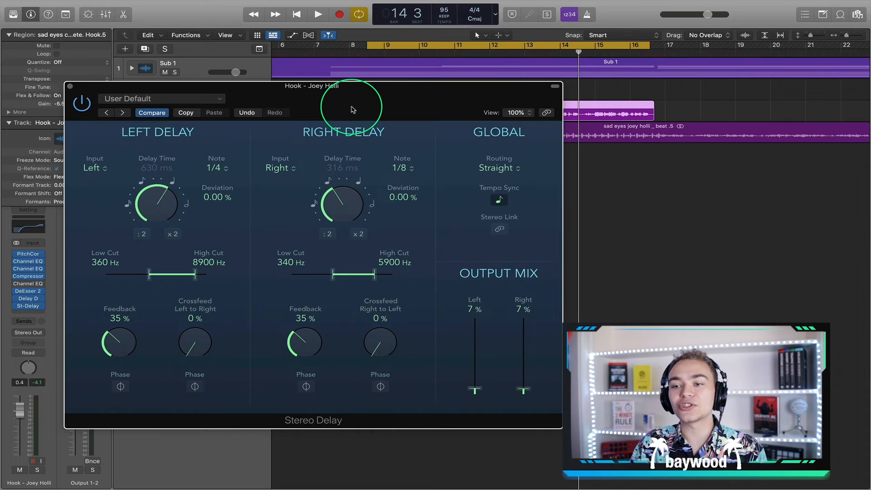